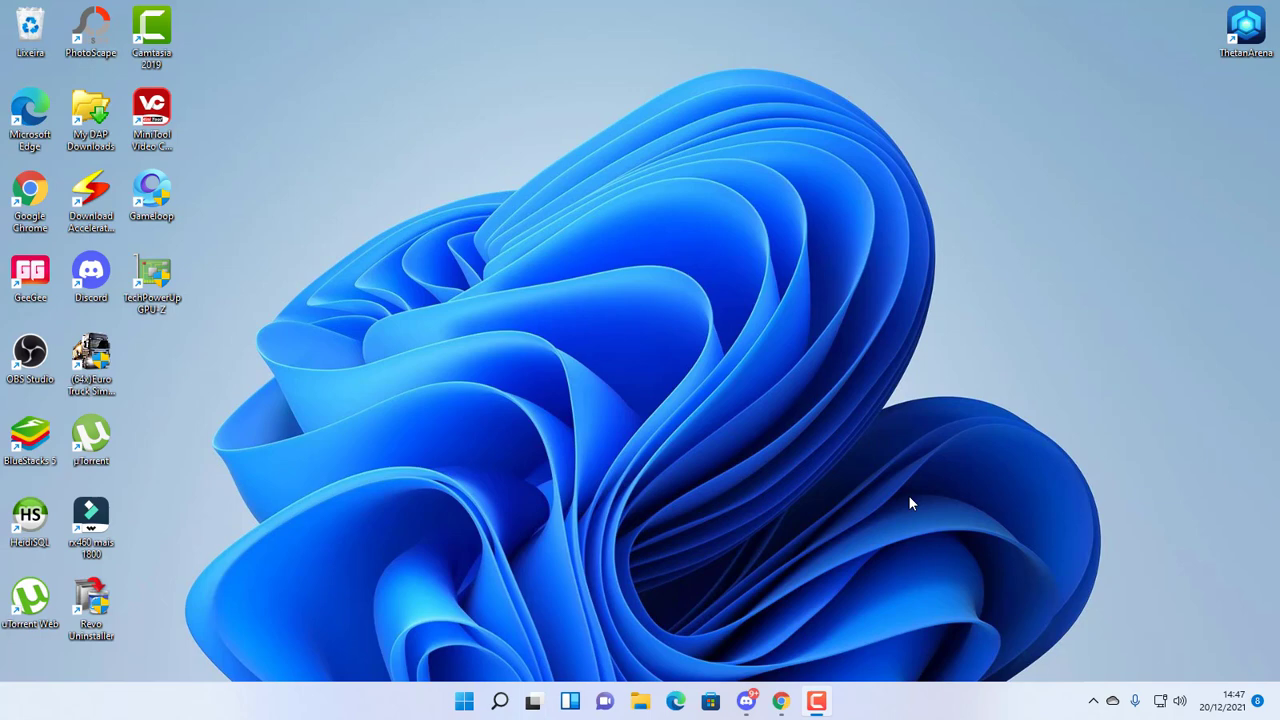
pyautogui.click(464, 701)
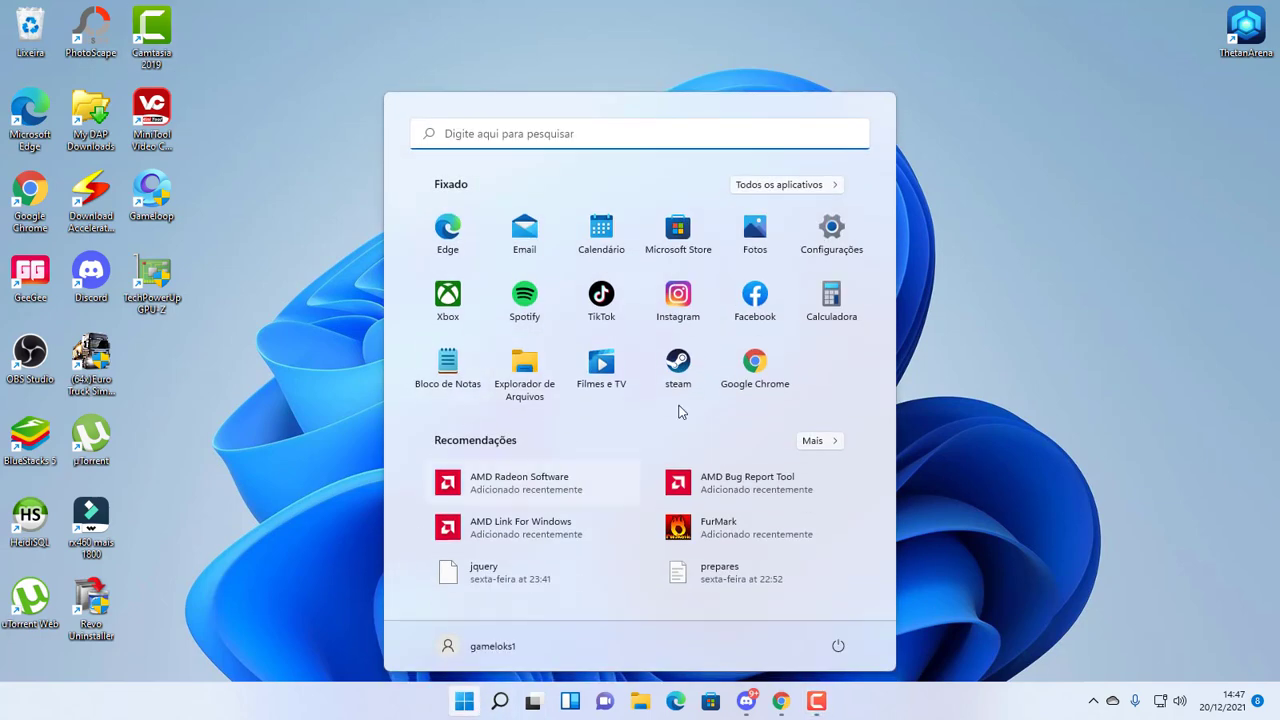
pyautogui.click(356, 384)
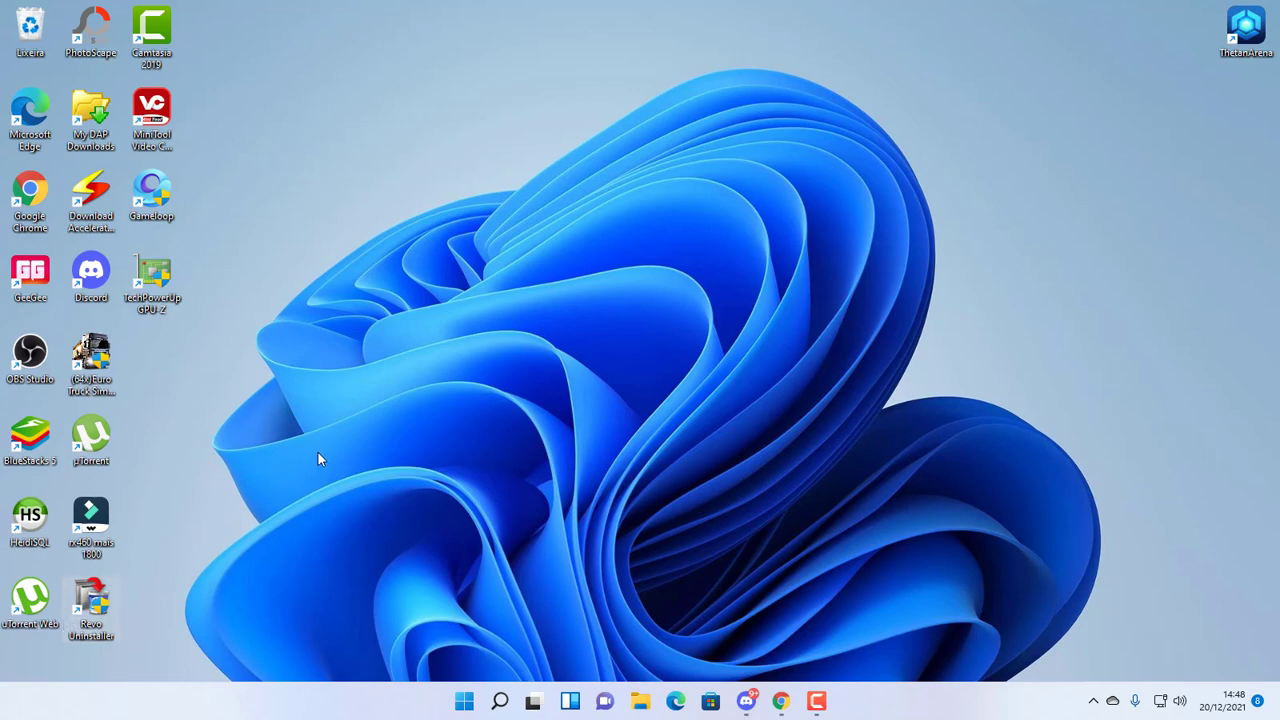
# Launch Revo Uninstaller from the desktop and let its list of installed programs load
pyautogui.doubleClick(99, 603)
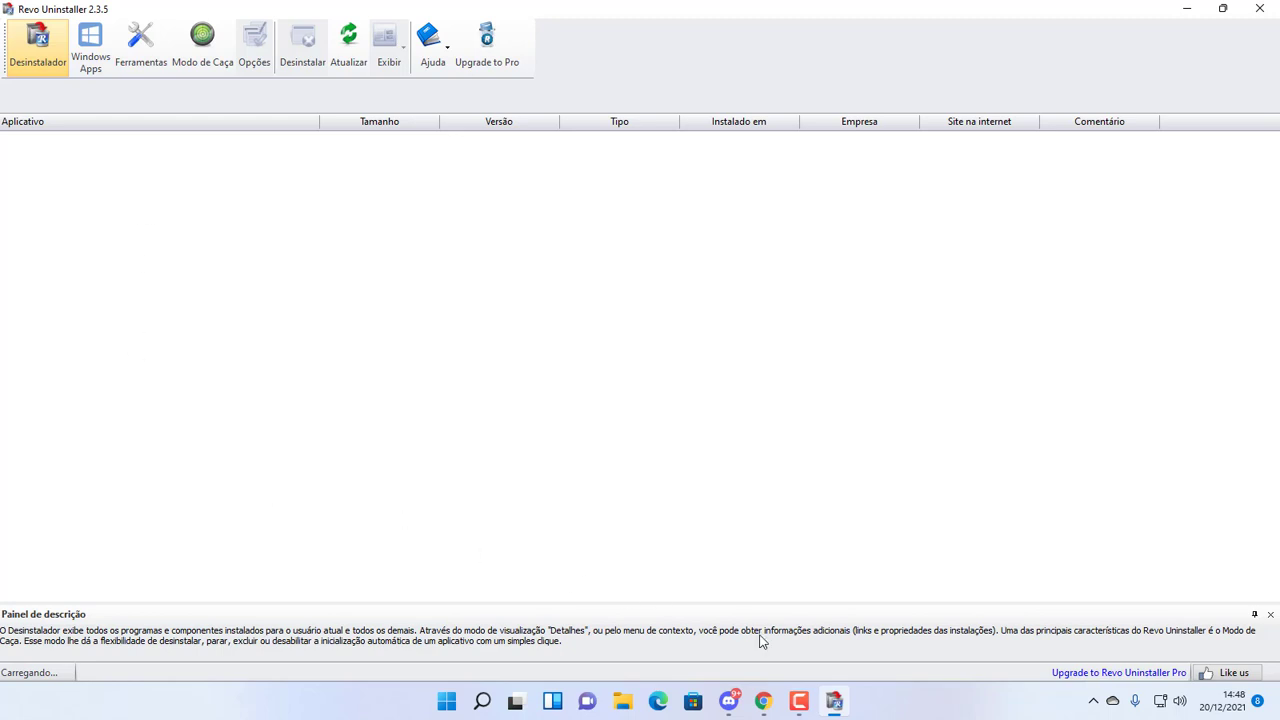
pyautogui.click(799, 701)
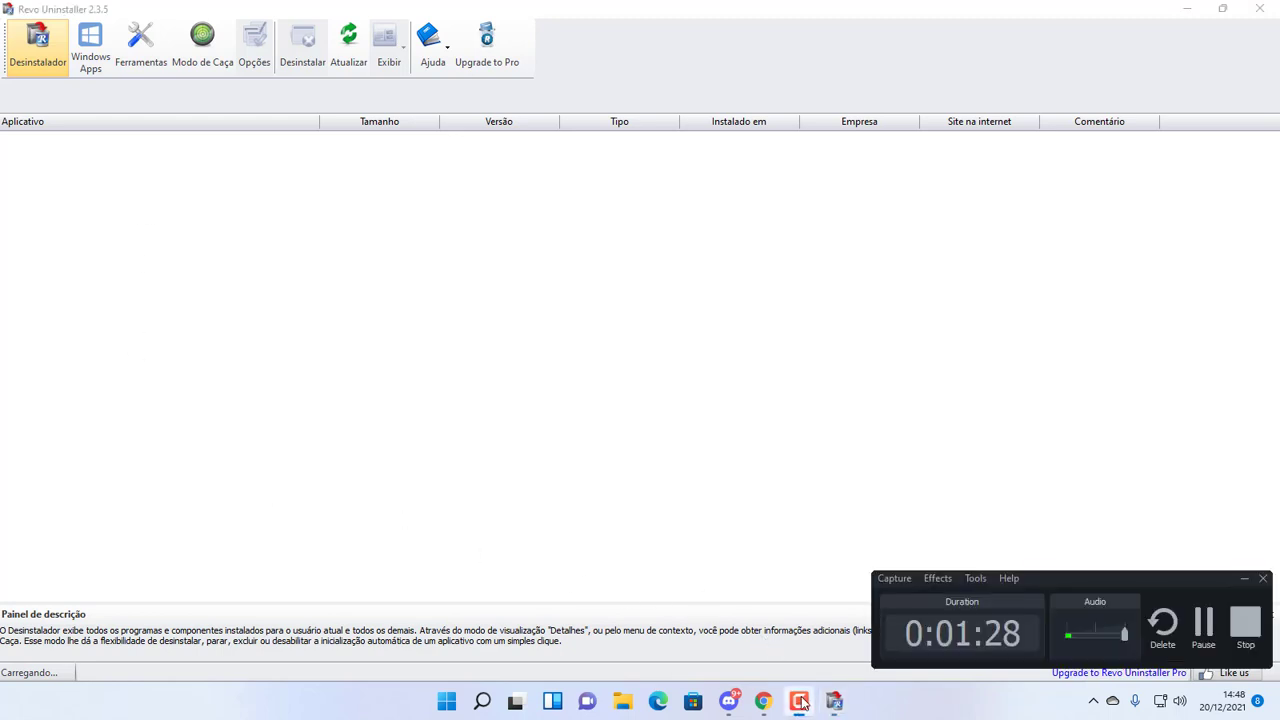
pyautogui.click(1203, 622)
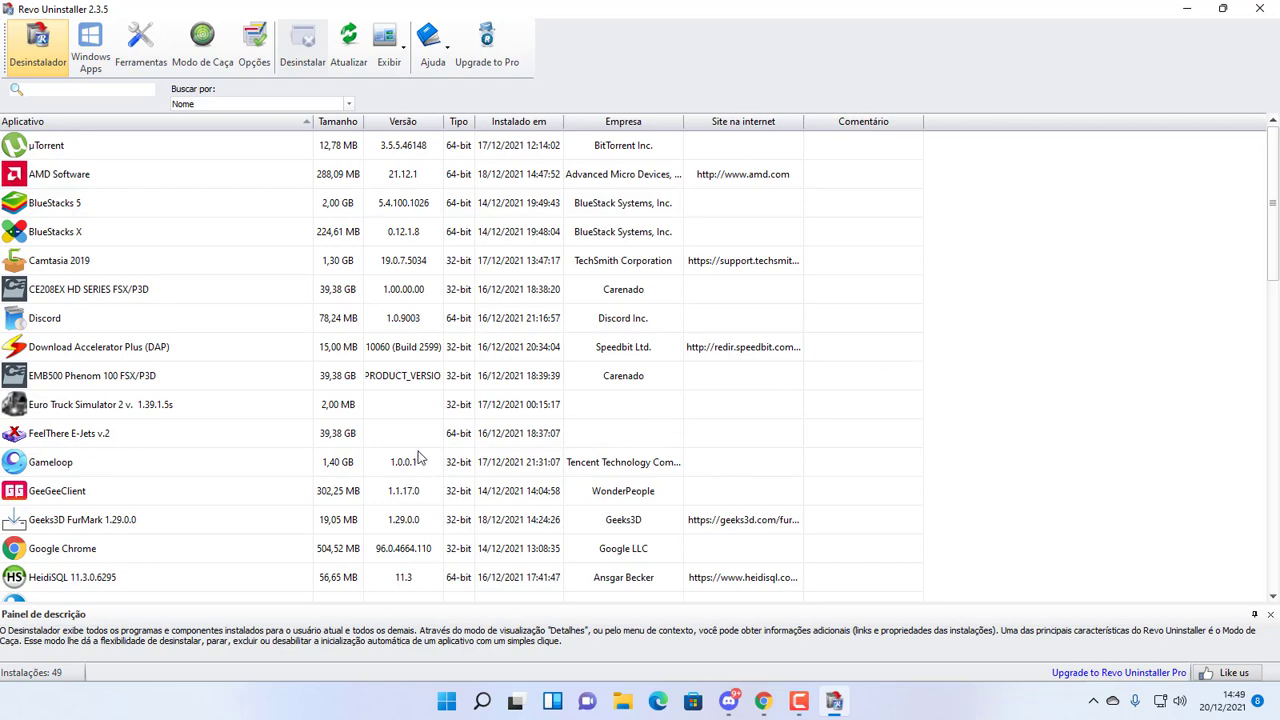
# Look through the whole list of installed programs to find one to uninstall
pyautogui.scroll(-7, 420, 457)
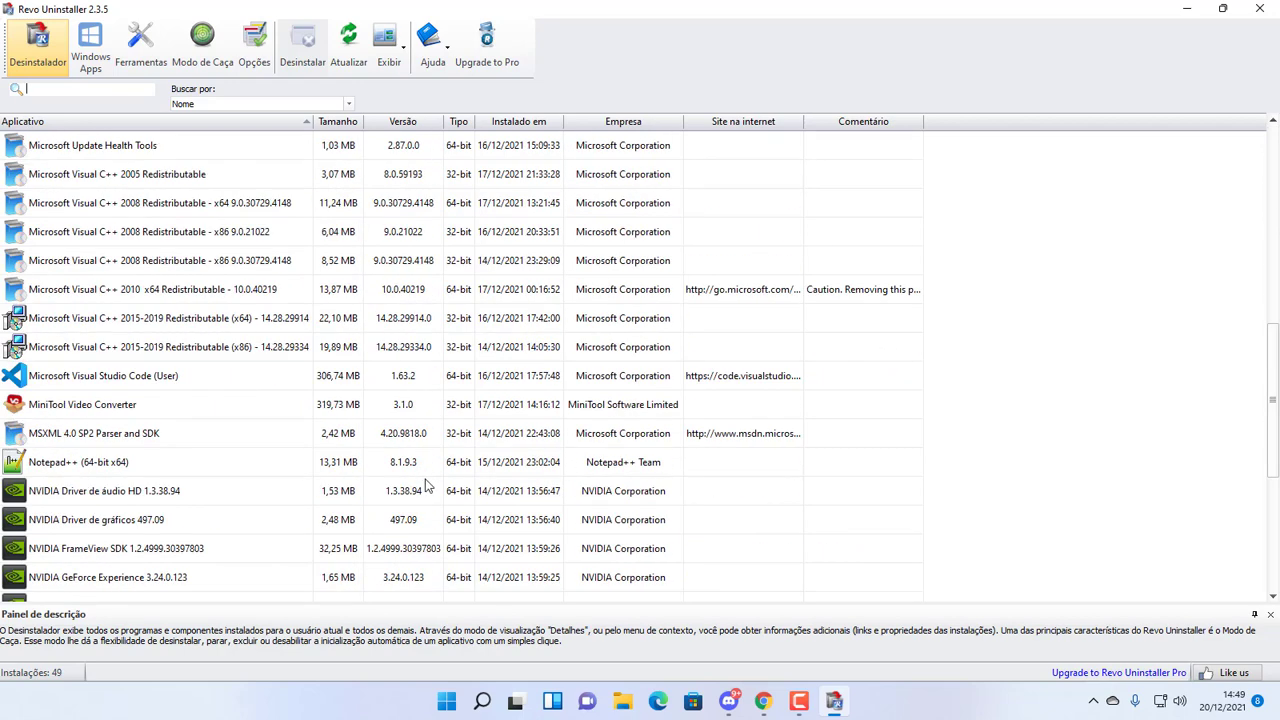
pyautogui.scroll(-4, 420, 440)
pyautogui.scroll(11, 418, 402)
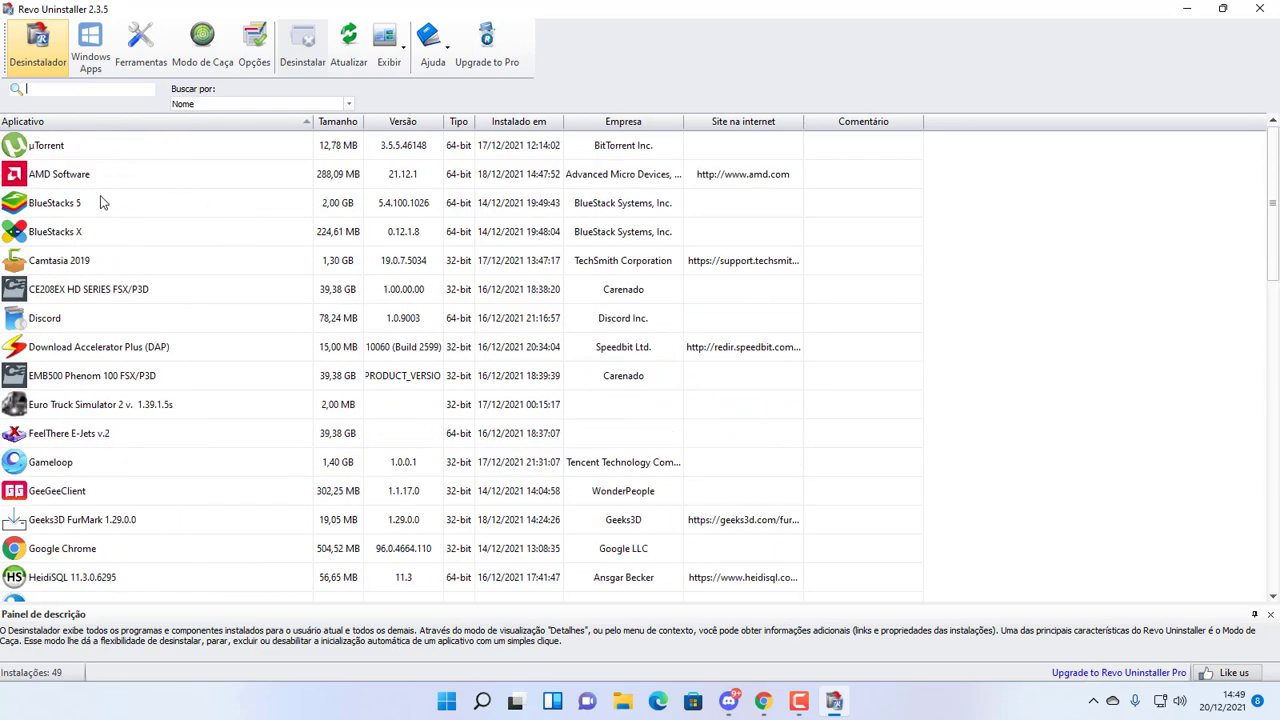
pyautogui.scroll(-11, 112, 280)
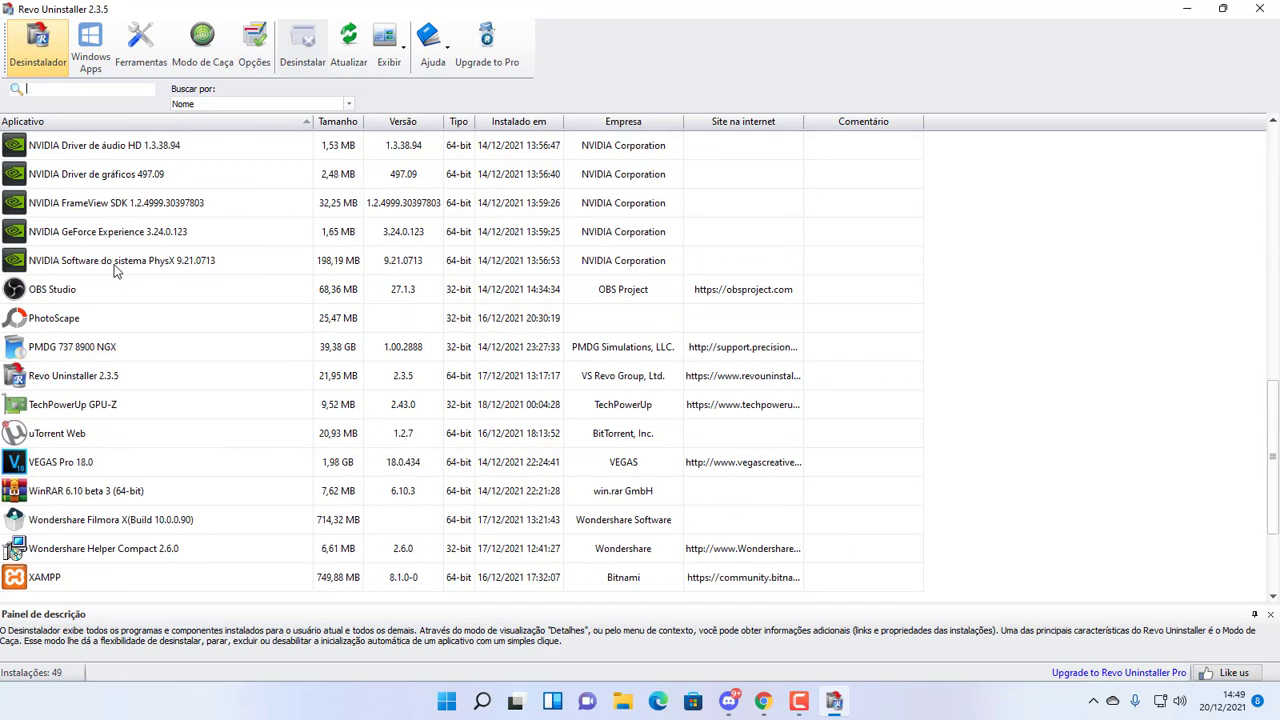
pyautogui.click(78, 297)
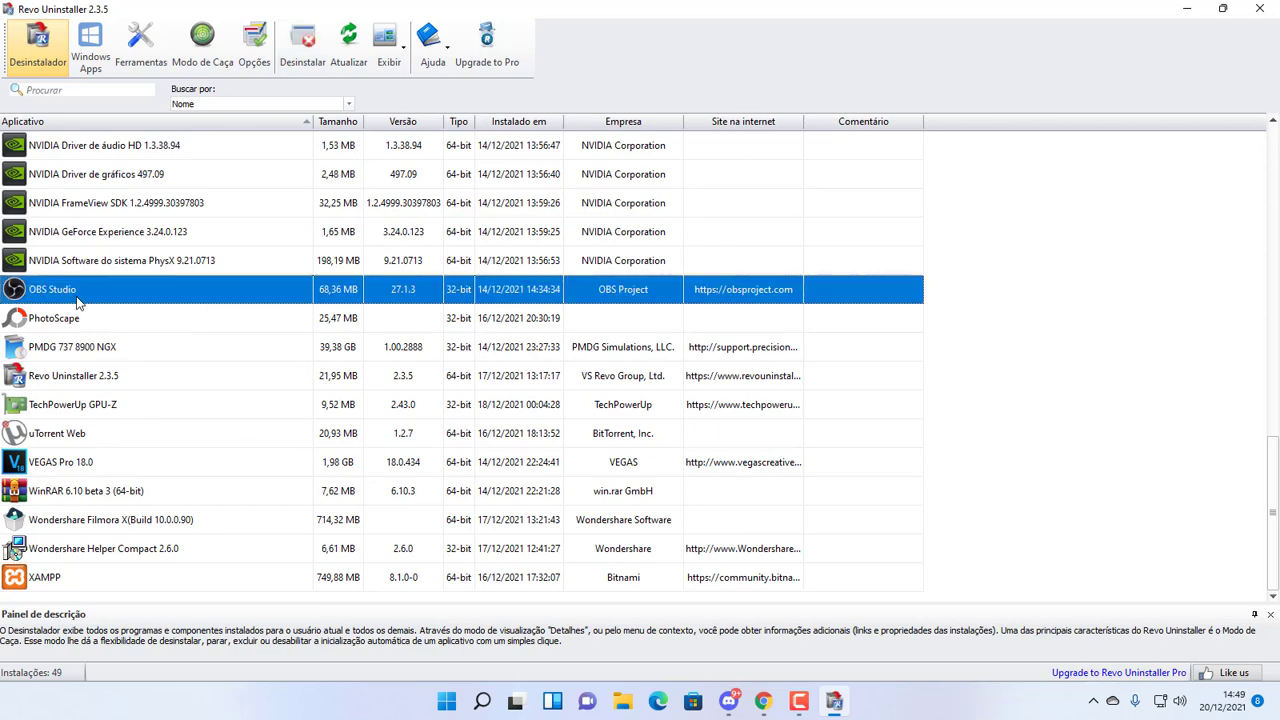
pyautogui.scroll(11, 116, 380)
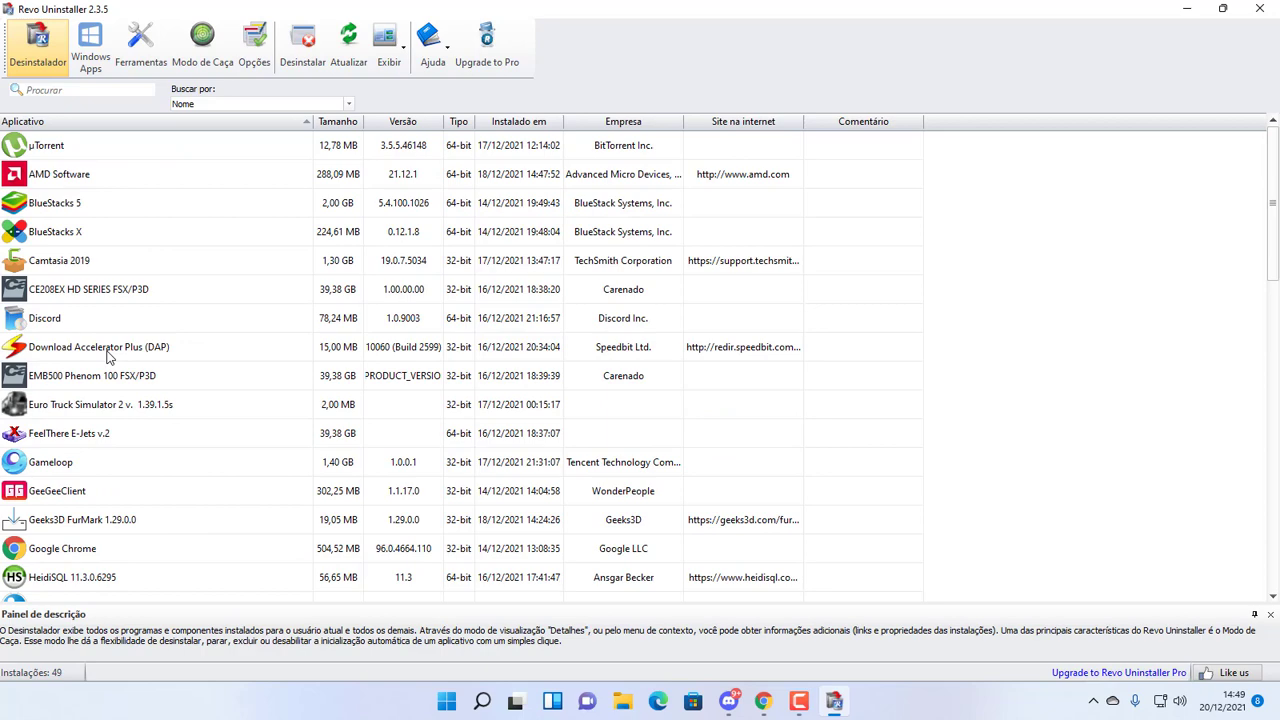
pyautogui.click(120, 402)
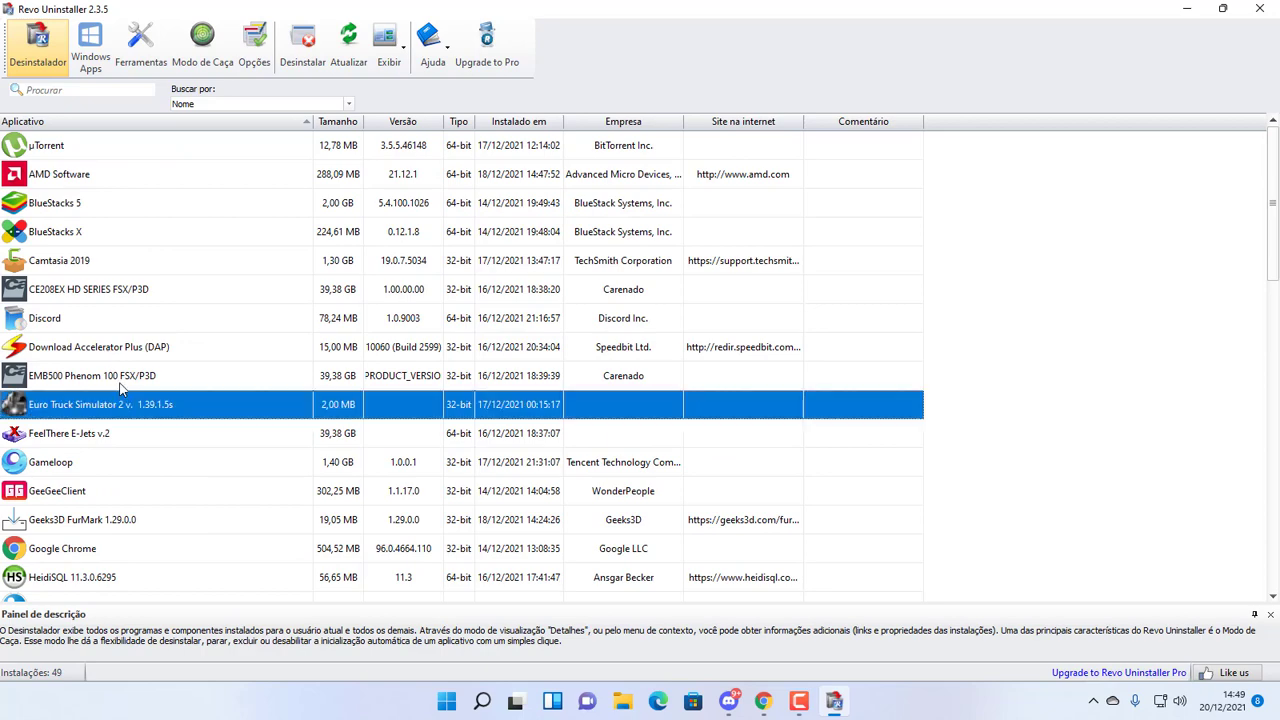
pyautogui.scroll(-11, 105, 260)
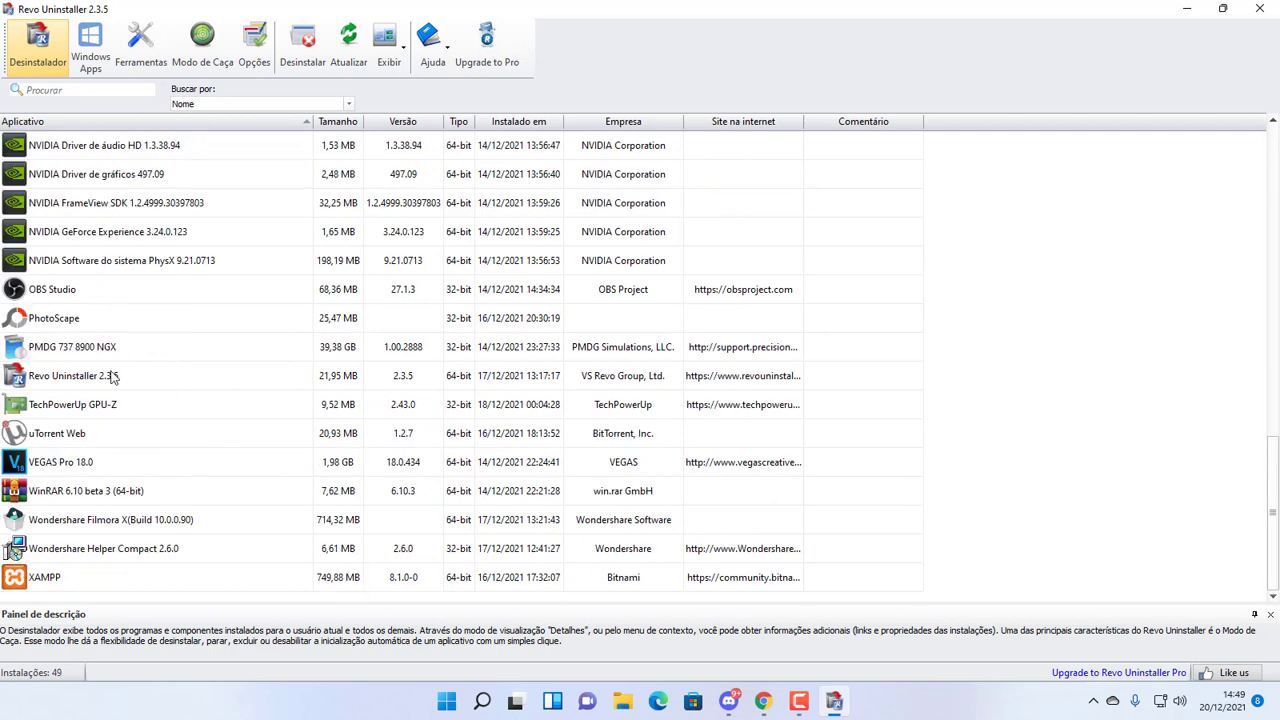
# Start uninstalling OBS Studio without creating a System Restore point first
pyautogui.click(82, 292)
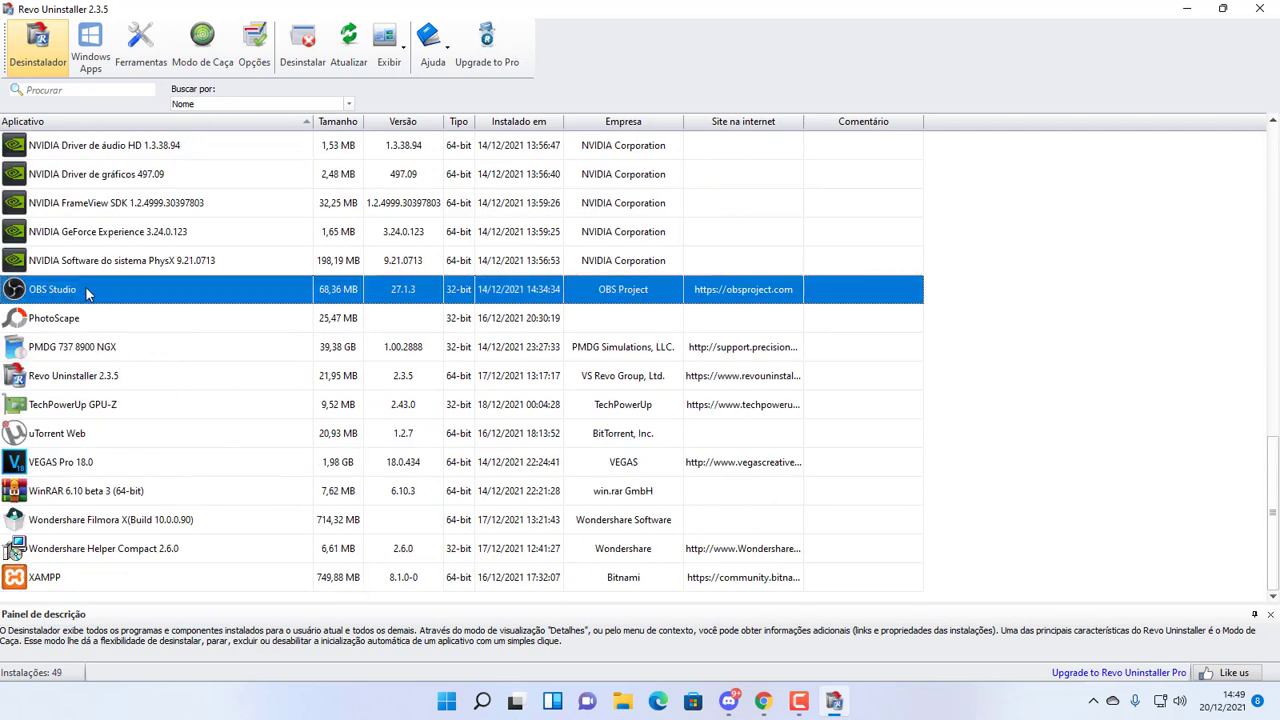
pyautogui.click(155, 263)
pyautogui.click(98, 291)
pyautogui.rightClick(257, 292)
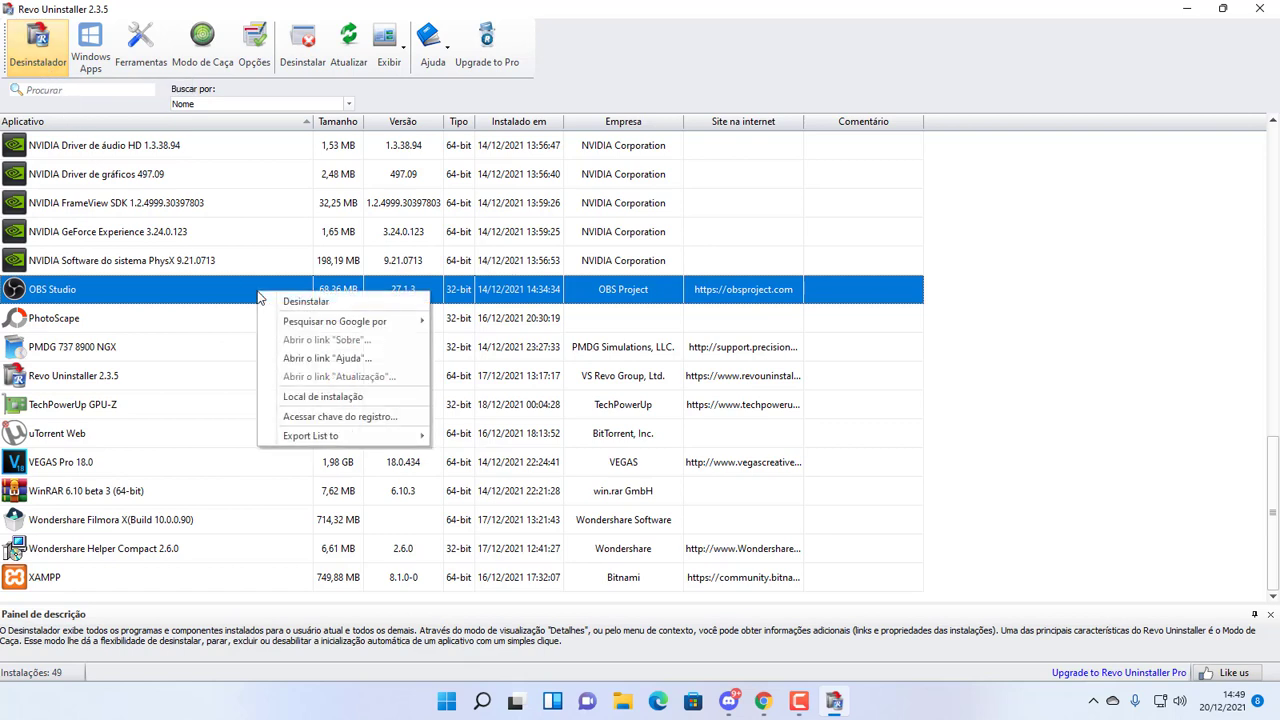
pyautogui.rightClick(58, 291)
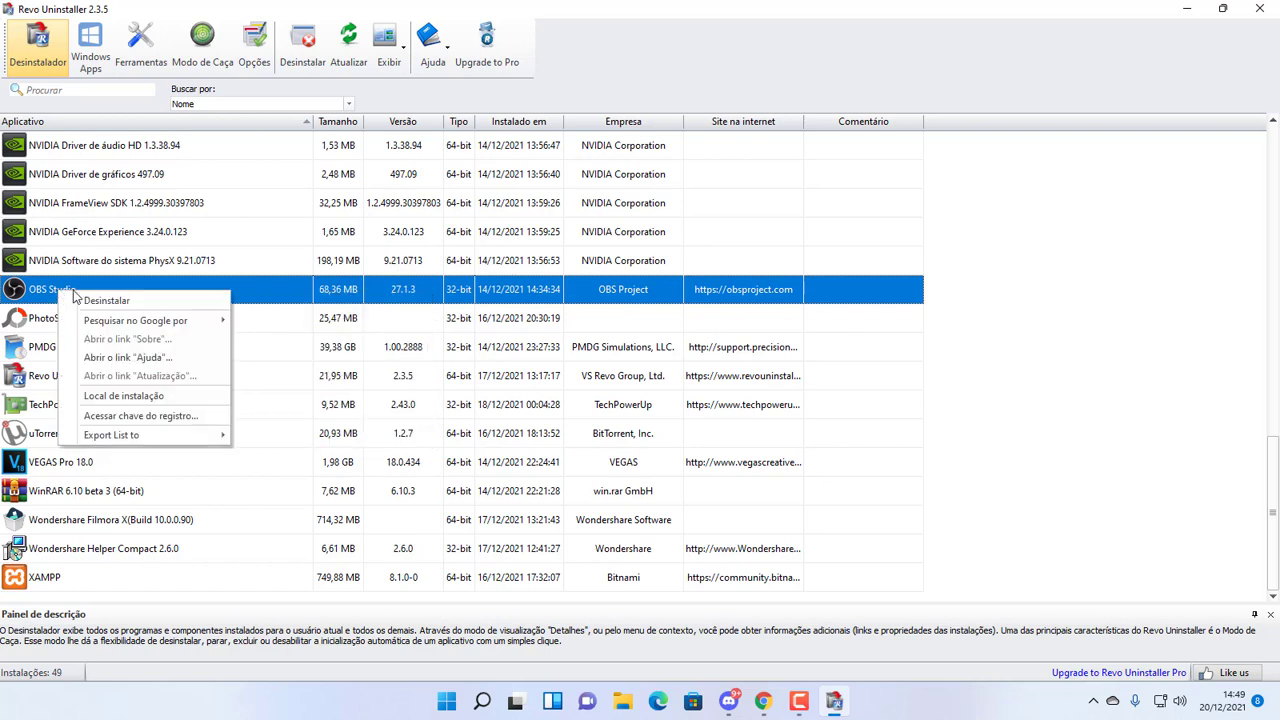
pyautogui.rightClick(46, 288)
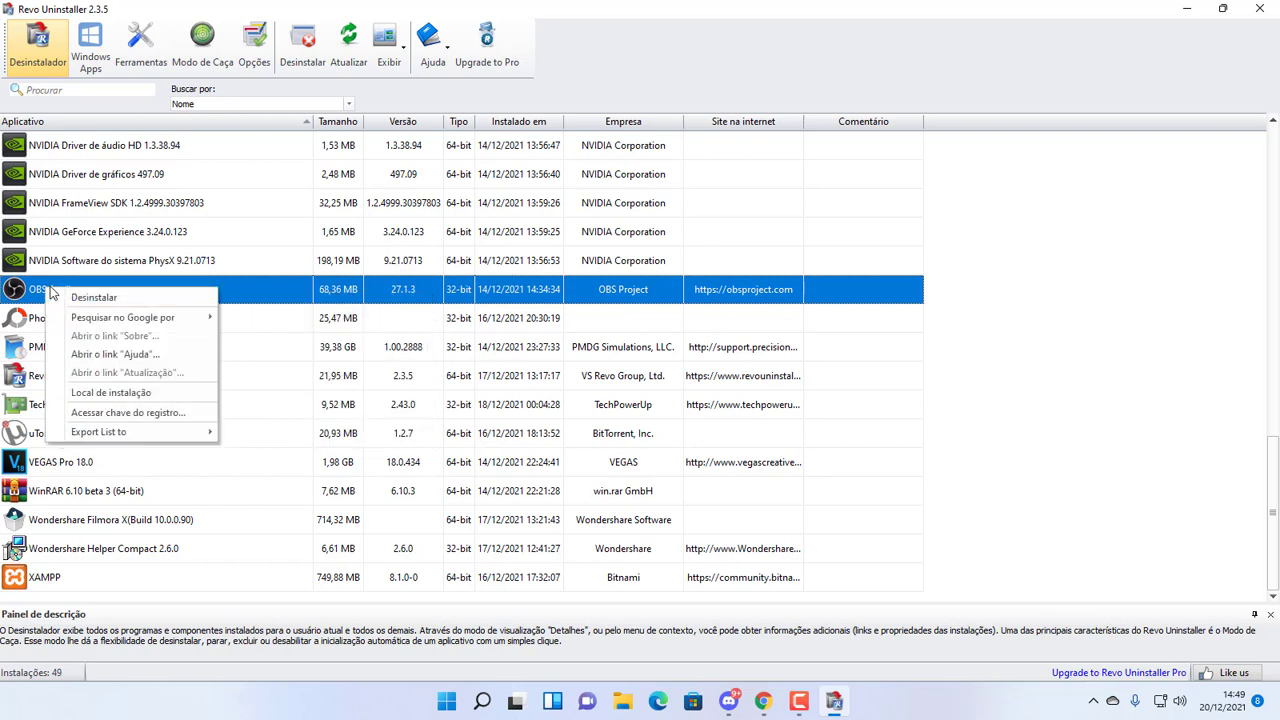
pyautogui.click(84, 298)
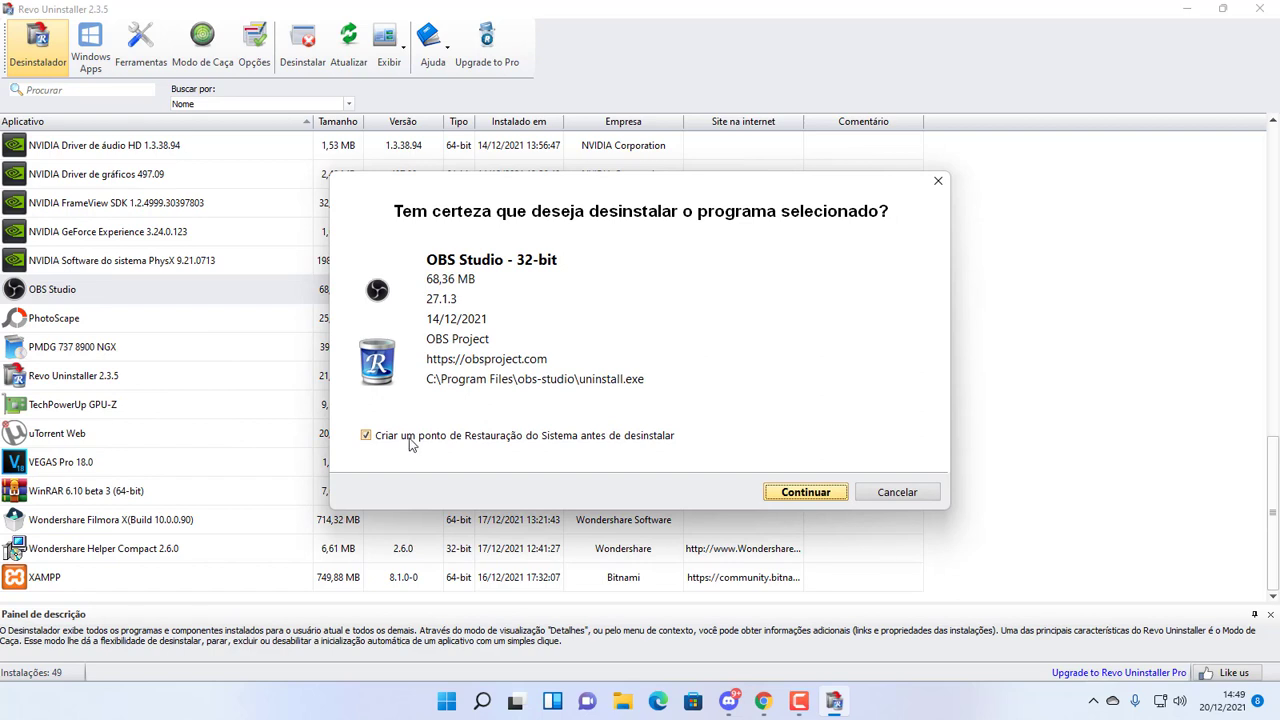
pyautogui.click(416, 443)
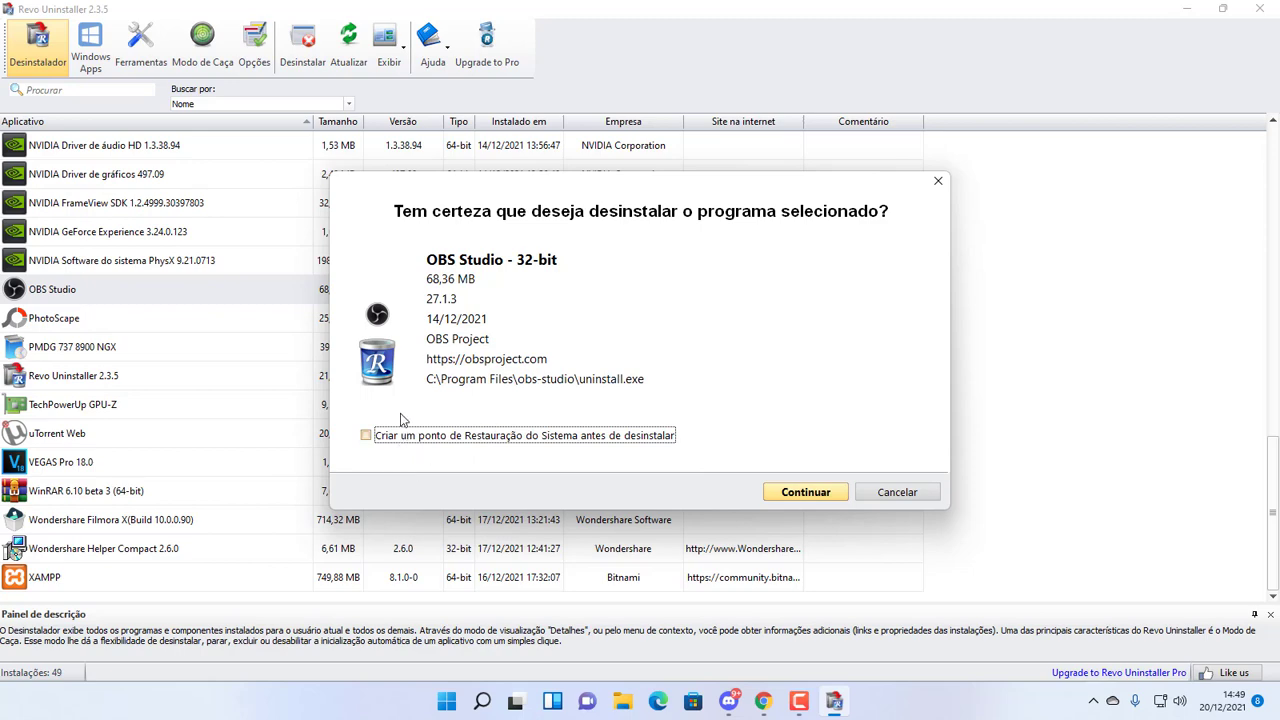
pyautogui.click(799, 494)
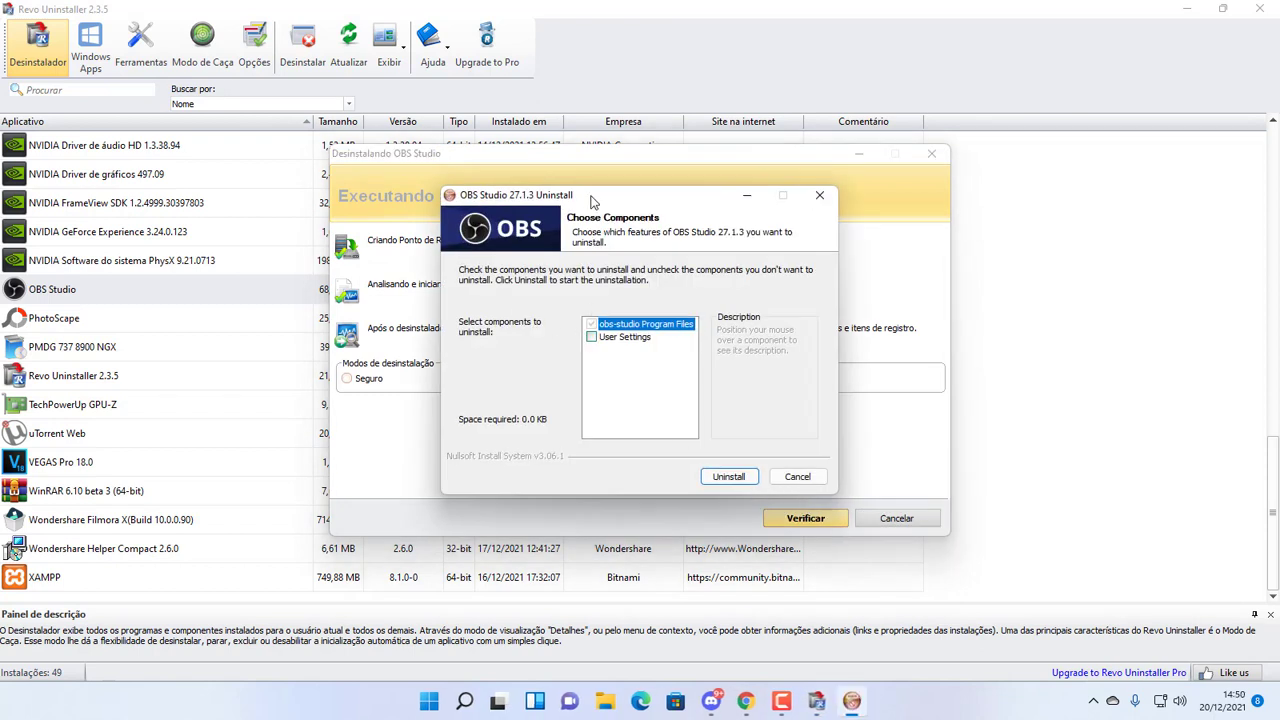
# Run the OBS Studio uninstaller with User Settings included in the removal, and close it when it completes
pyautogui.moveTo(592, 201); pyautogui.dragTo(562, 133)
pyautogui.click(561, 269)
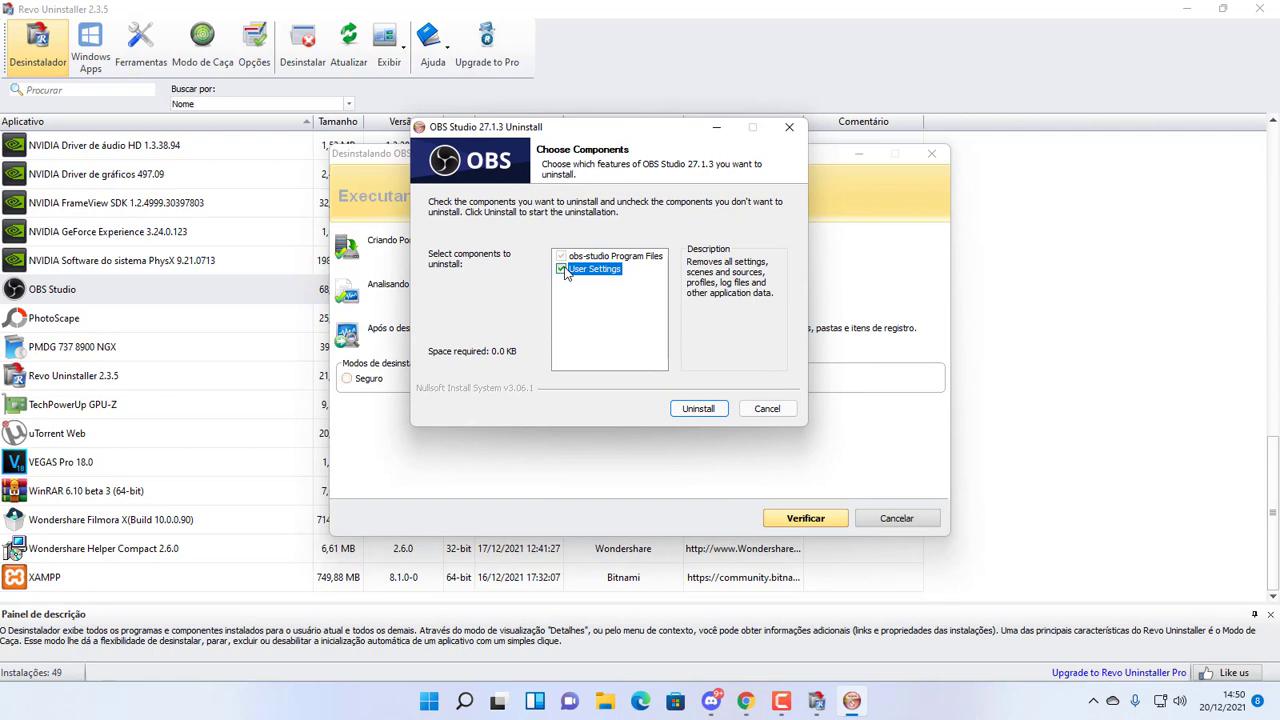
pyautogui.click(696, 408)
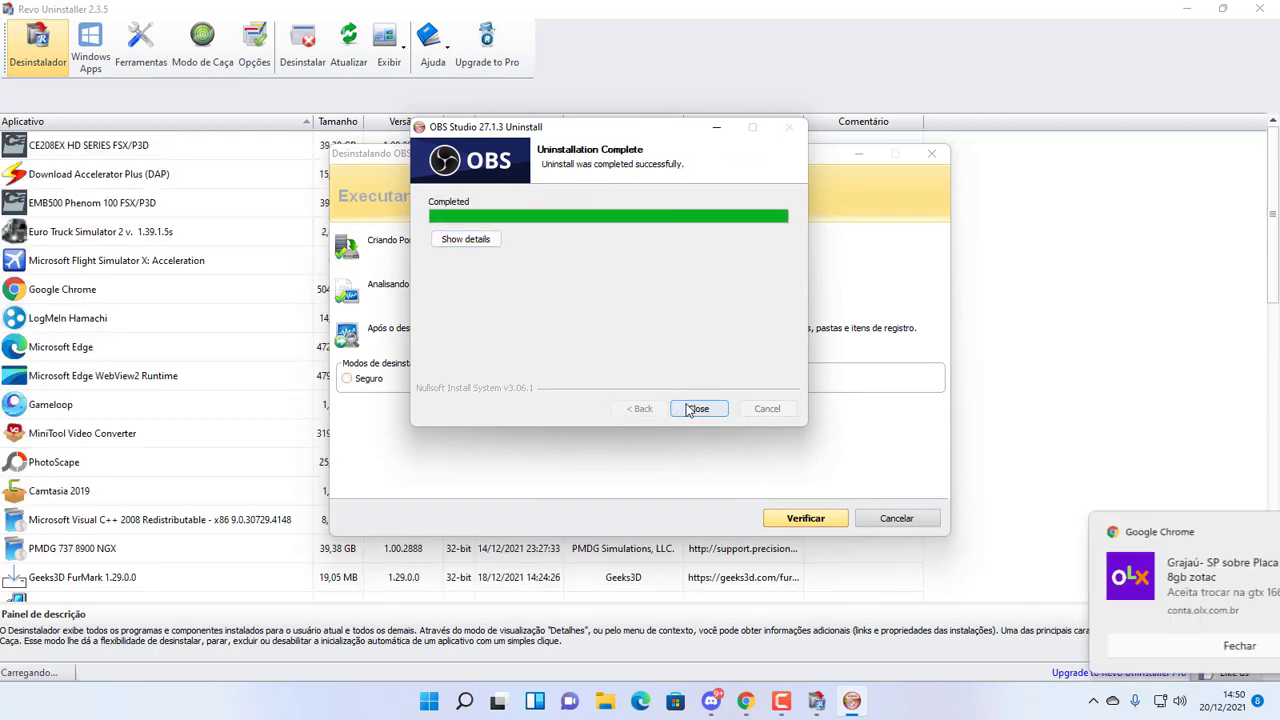
pyautogui.click(697, 409)
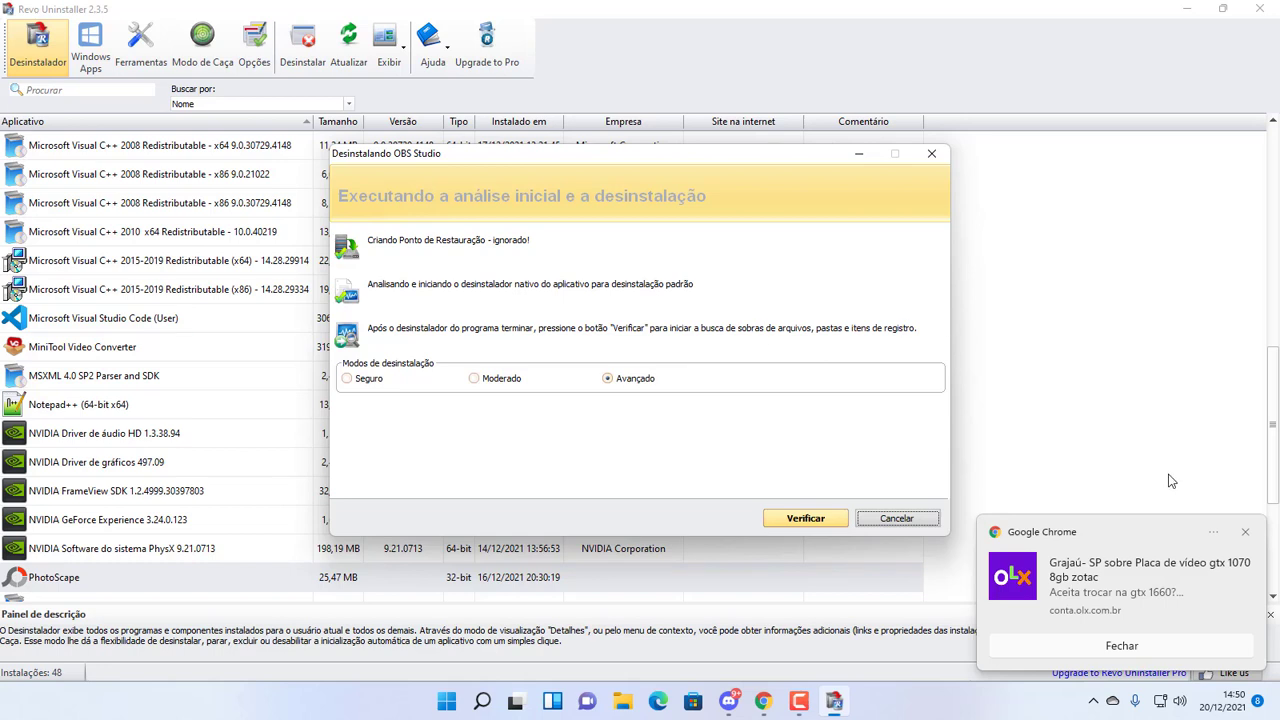
# Dismiss the browser notifications and scan for OBS Studio leftovers in the Avançado uninstall mode
pyautogui.click(1245, 531)
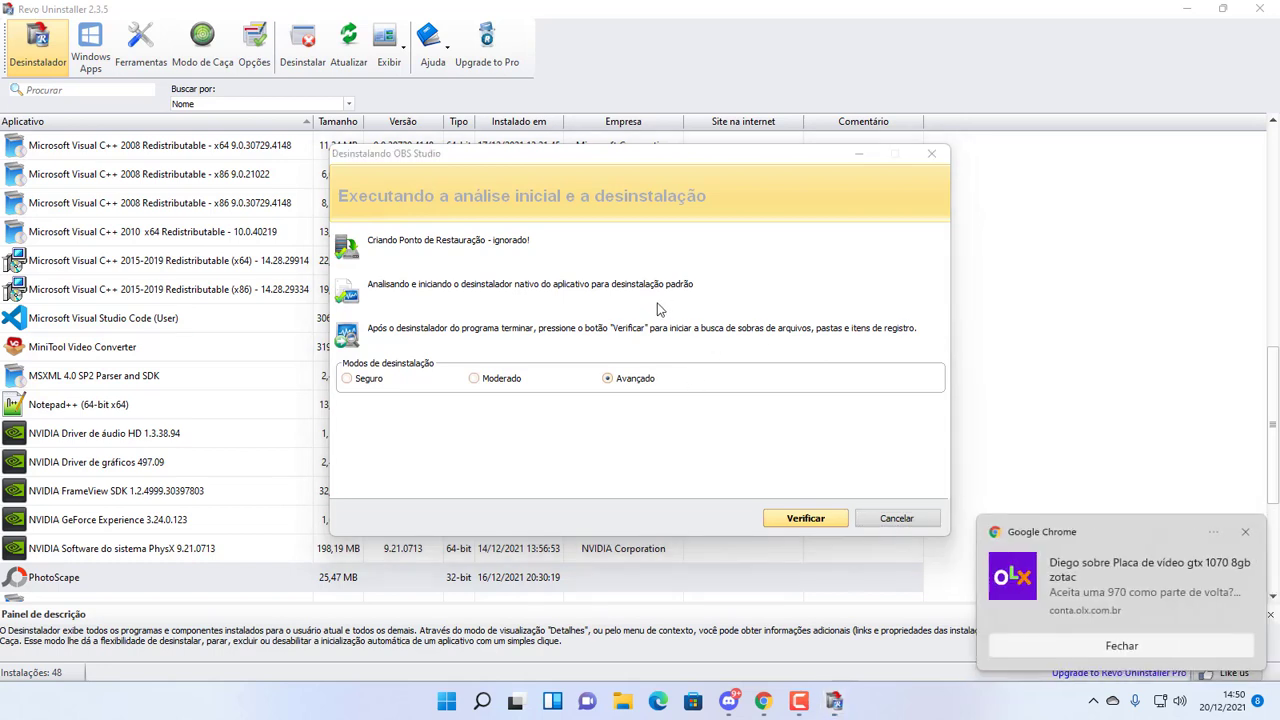
pyautogui.click(1245, 531)
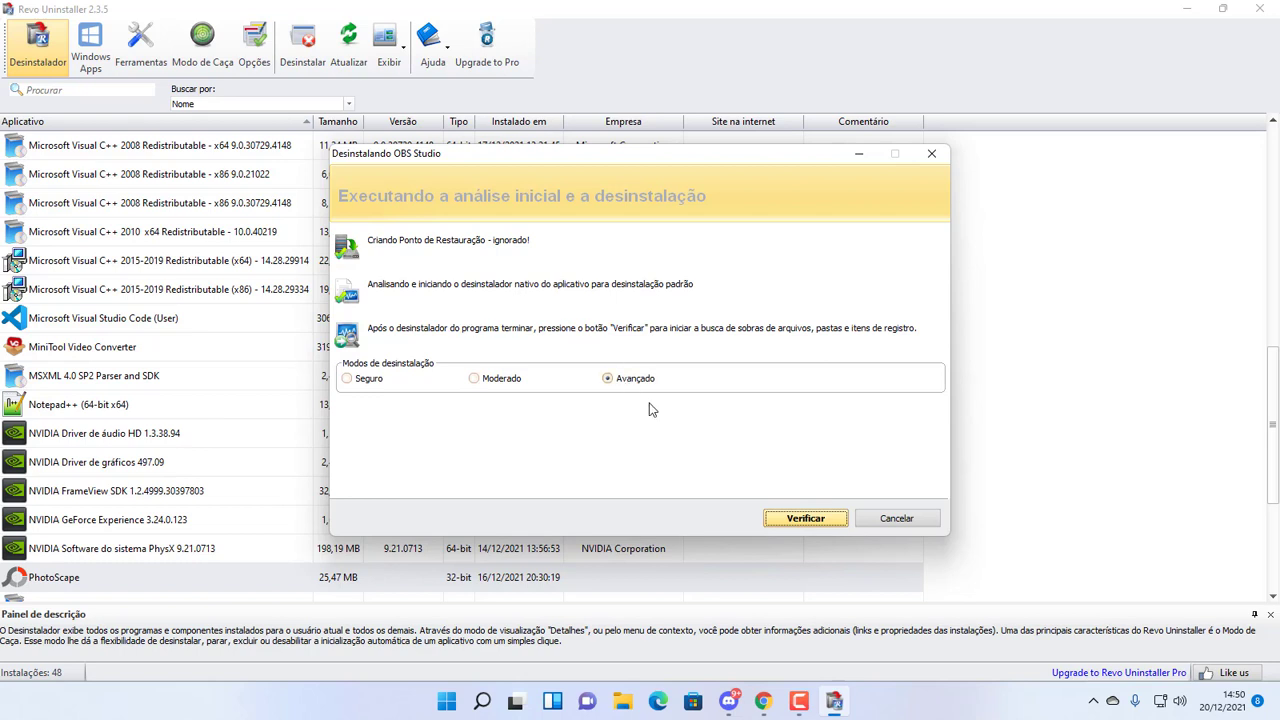
pyautogui.click(622, 381)
pyautogui.click(805, 518)
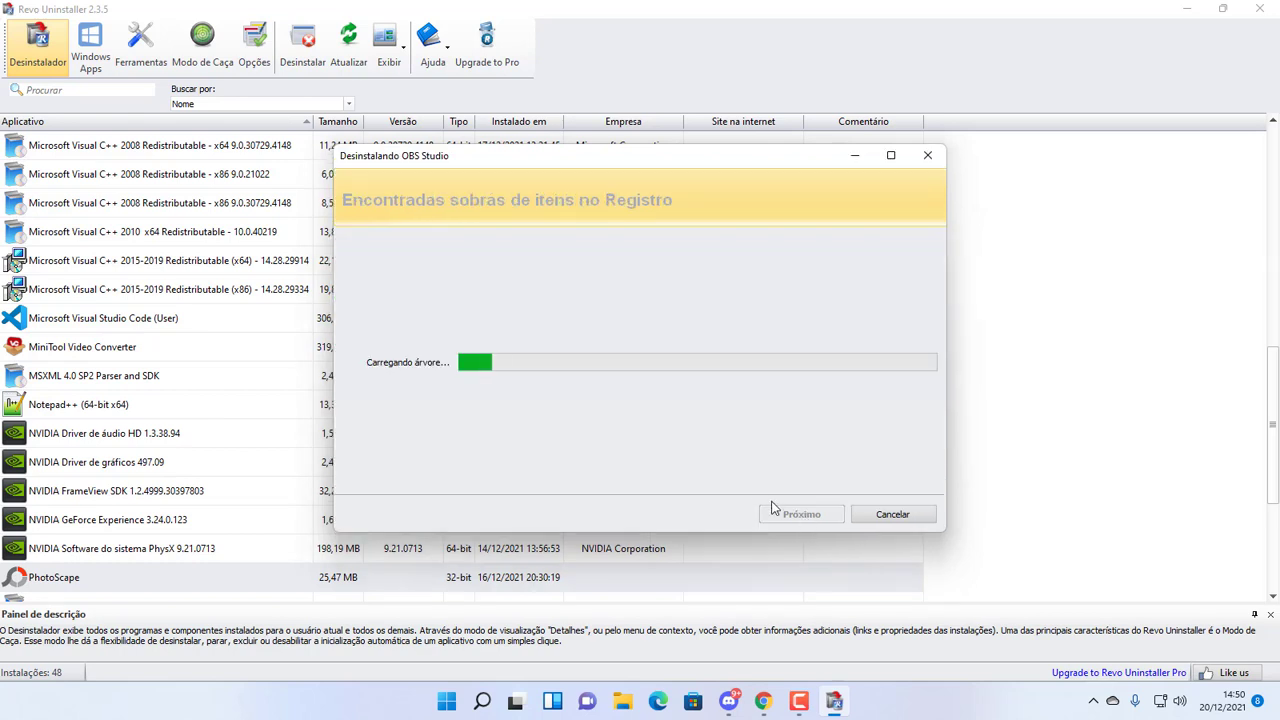
# Review the leftover OBS Studio registry items, then select and delete all of them
pyautogui.scroll(-2, 488, 290)
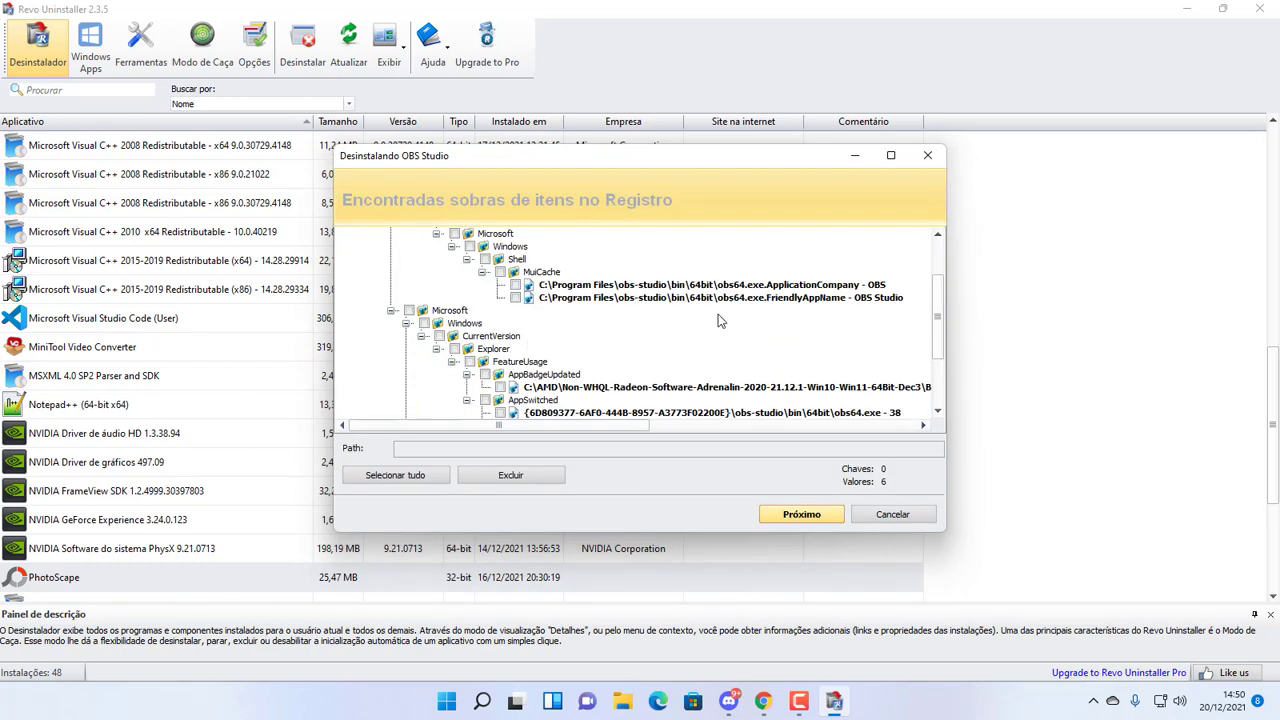
pyautogui.scroll(-1, 712, 294)
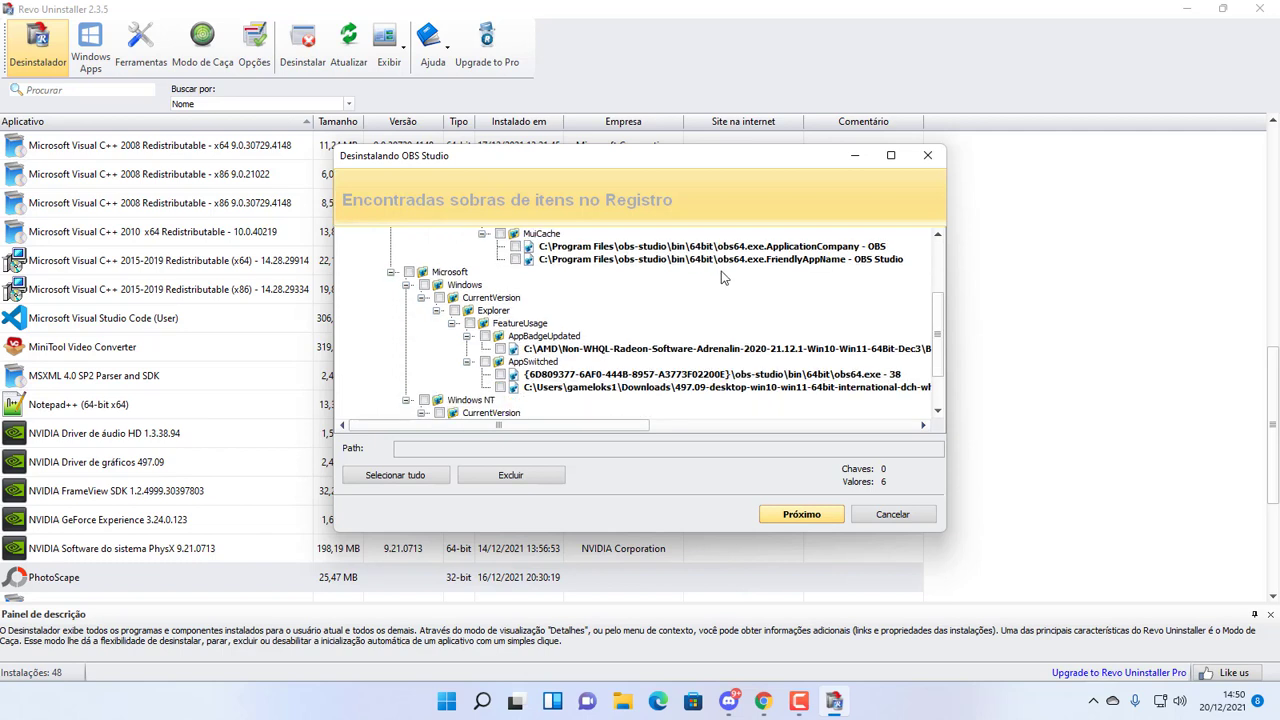
pyautogui.scroll(-2, 820, 245)
pyautogui.scroll(5, 604, 379)
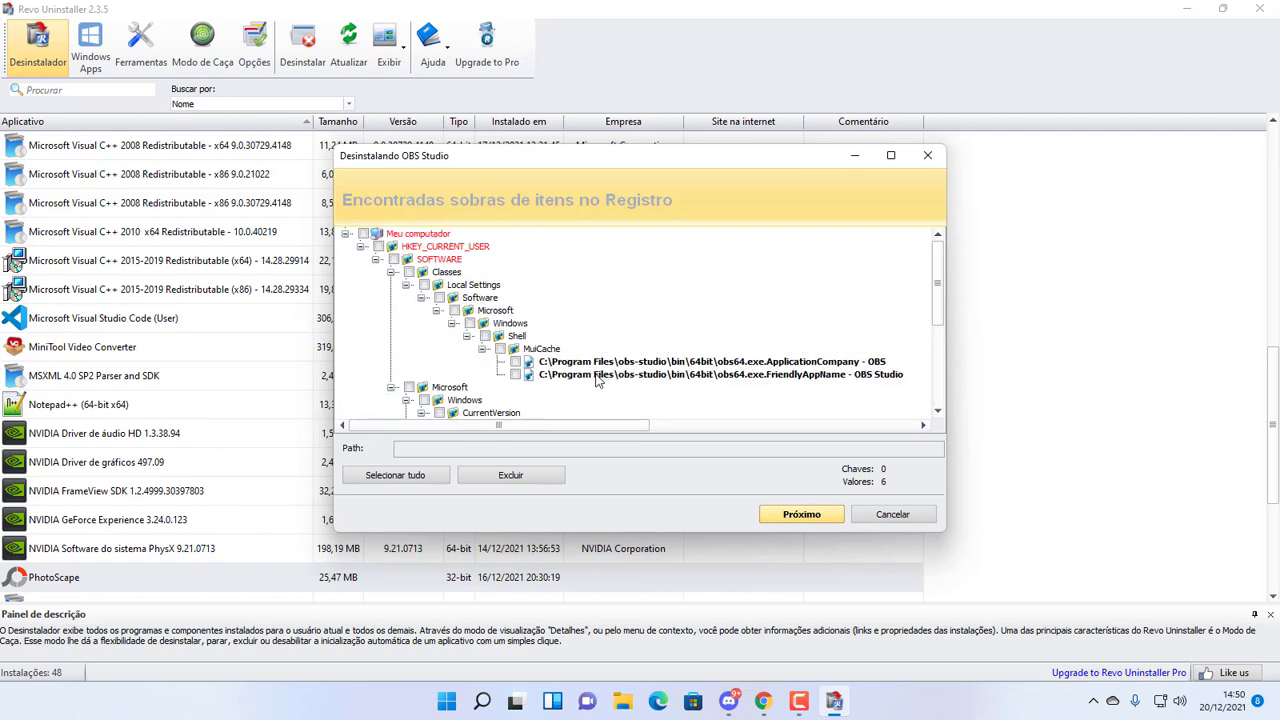
pyautogui.click(383, 478)
pyautogui.click(537, 475)
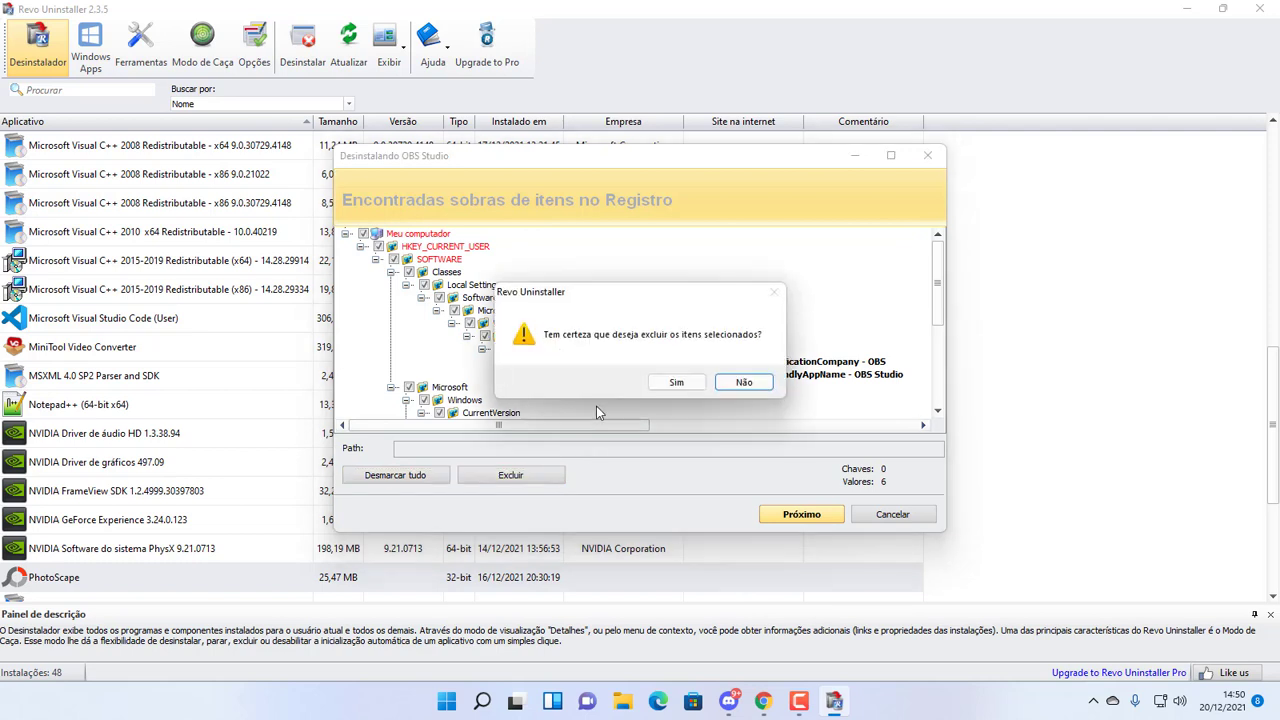
pyautogui.click(665, 386)
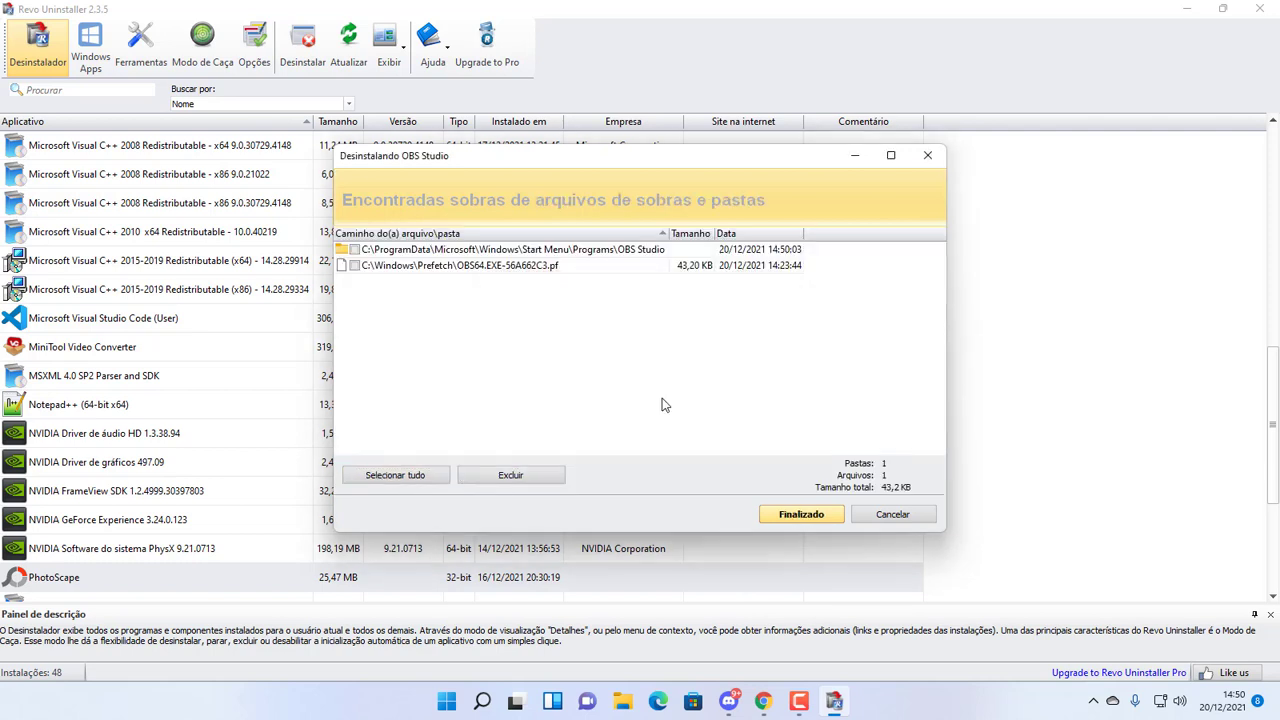
# Select and delete all leftover OBS Studio files and folders
pyautogui.click(388, 478)
pyautogui.click(508, 475)
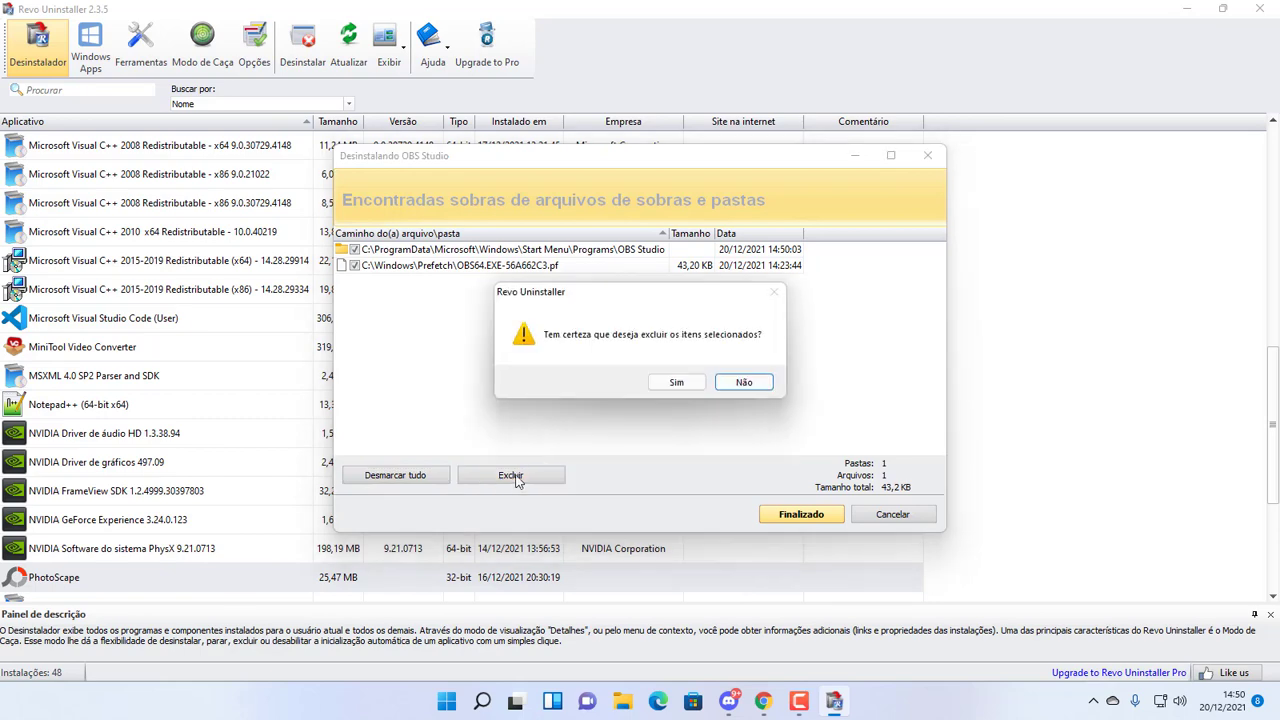
pyautogui.click(665, 386)
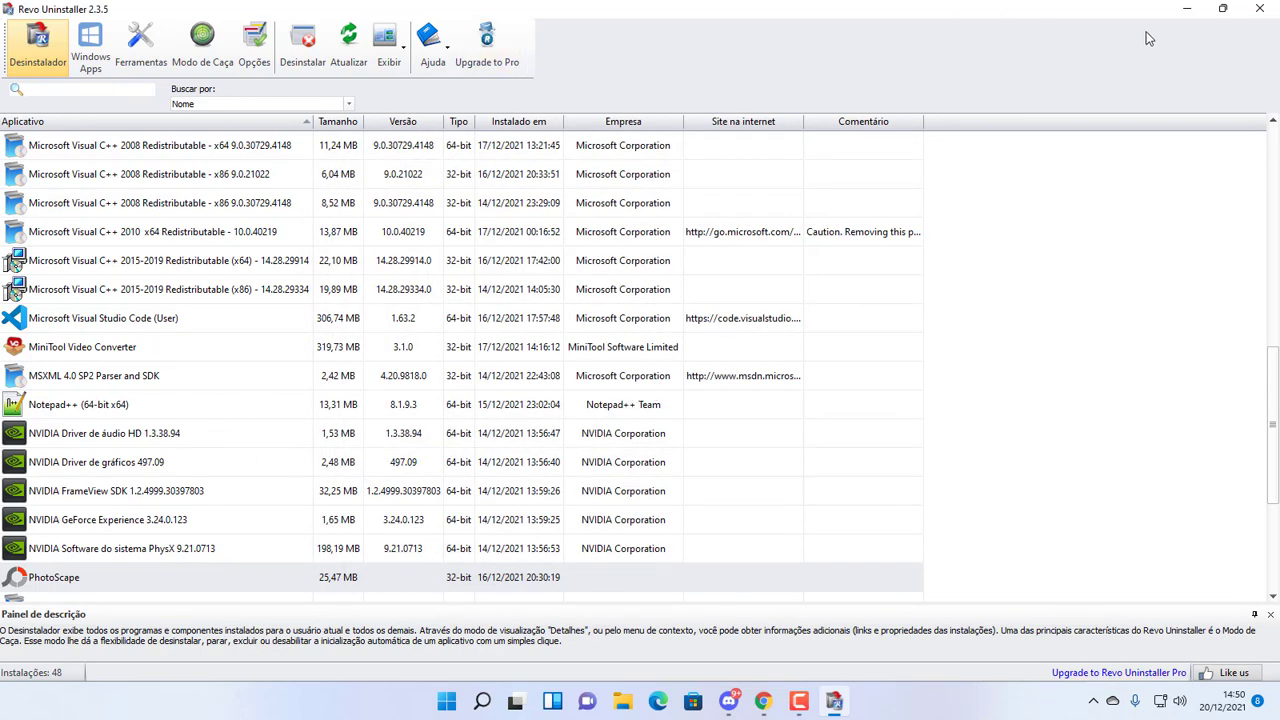
# Close Revo Uninstaller and return to the desktop
pyautogui.click(1259, 9)
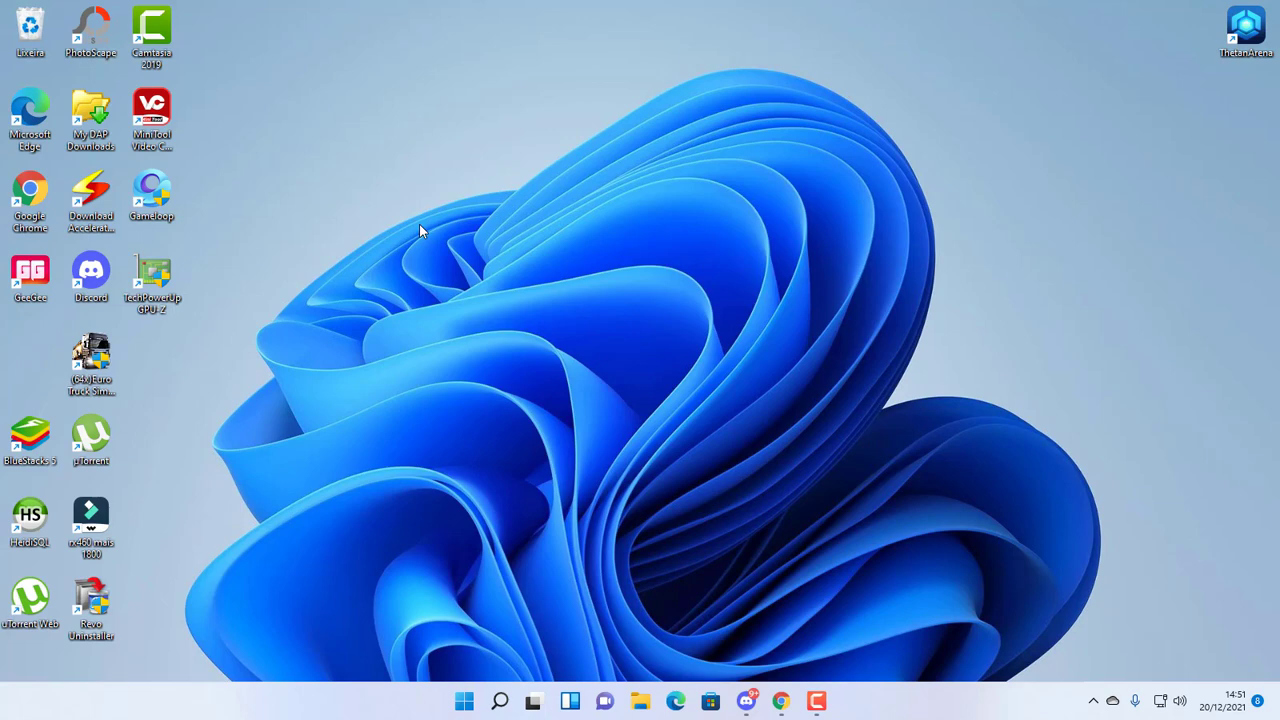
pyautogui.click(90, 372)
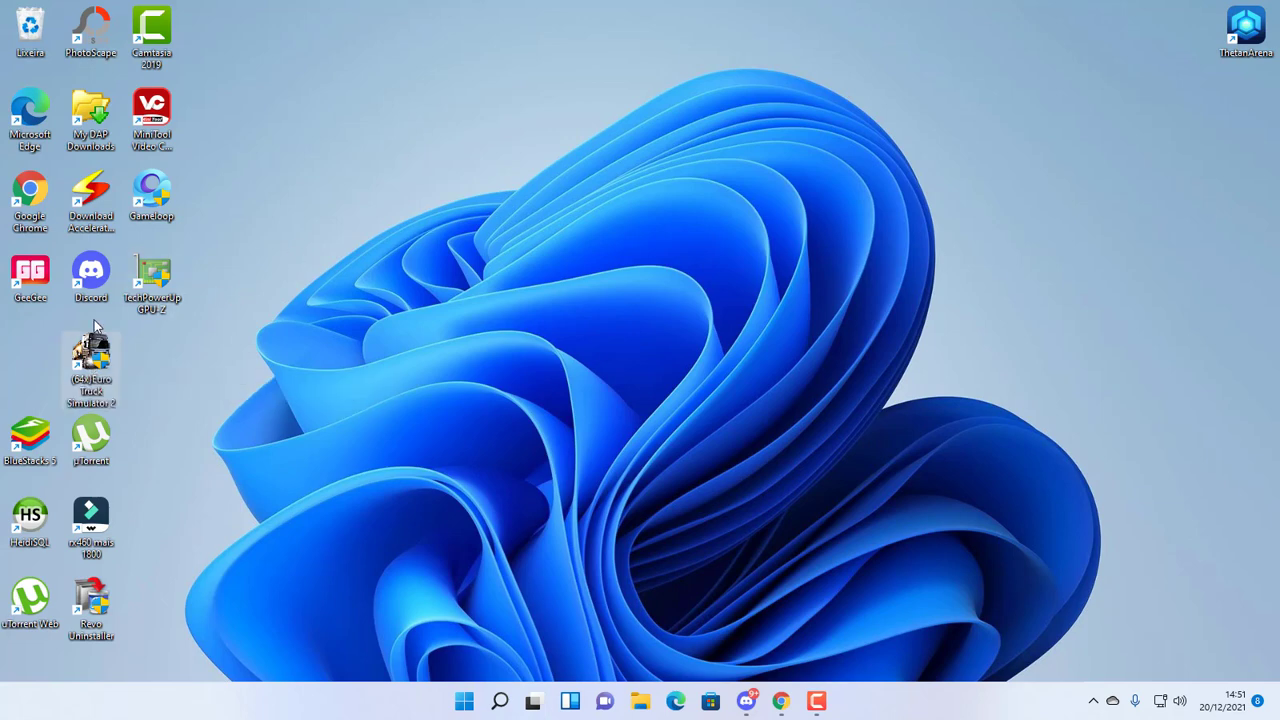